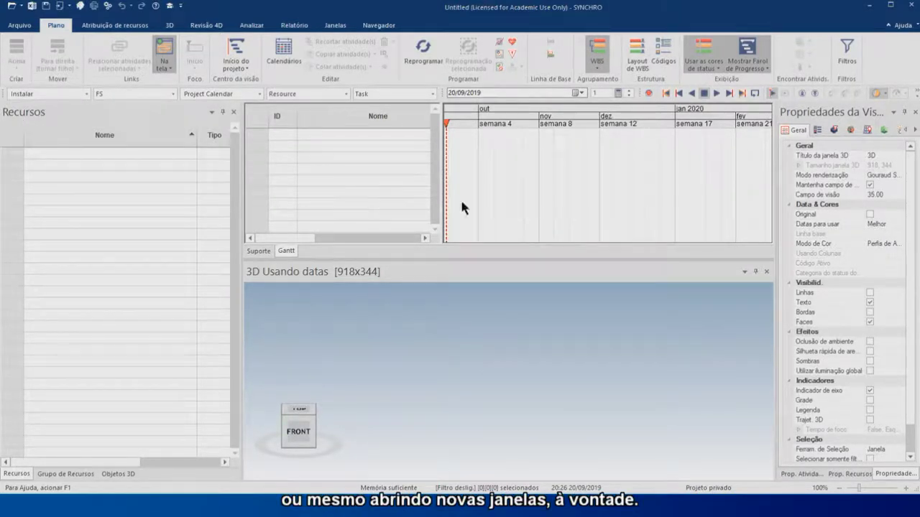
# - Bring up the commands for showing windows and managing their positions
pyautogui.click(488, 188)
pyautogui.click(456, 357)
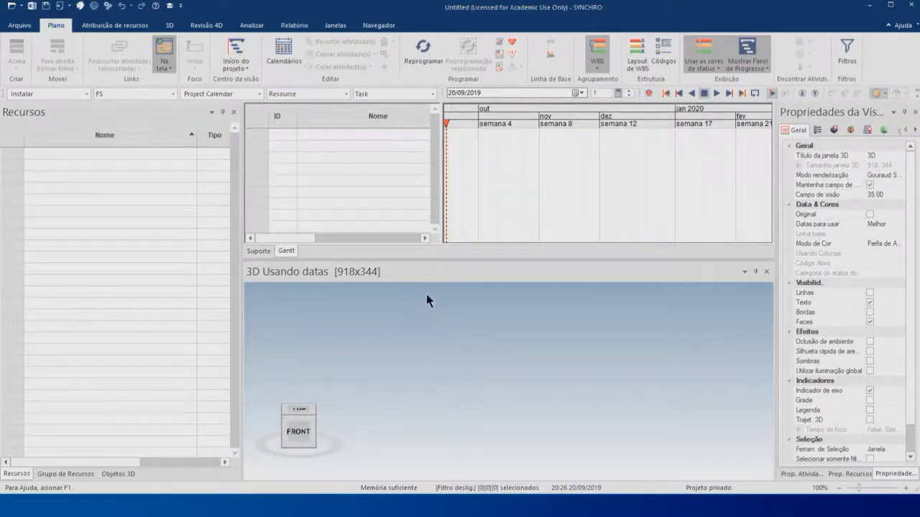
pyautogui.click(335, 25)
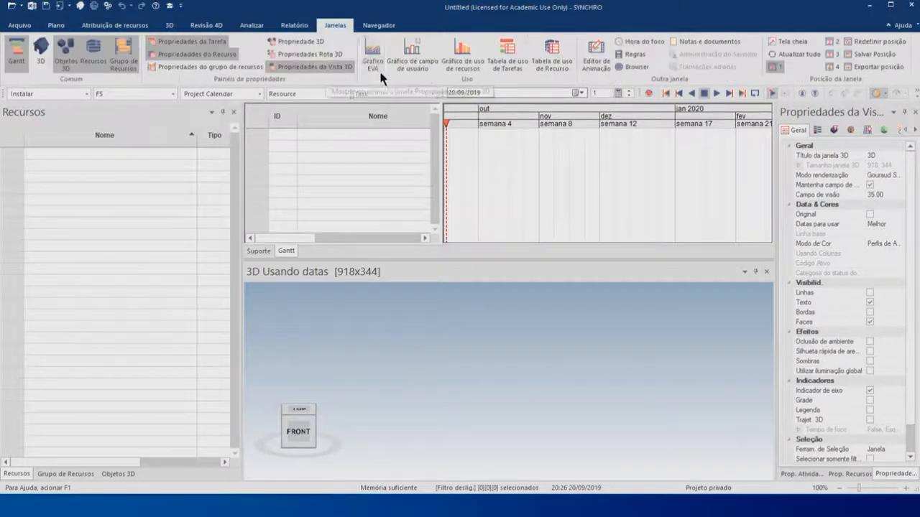
pyautogui.click(868, 41)
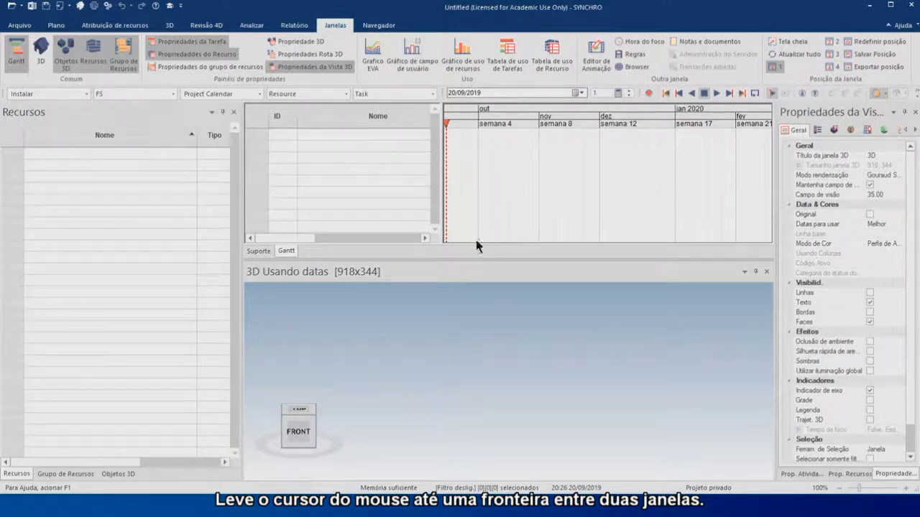
# - Resize the docked windows to get a taller Gantt chart, a narrower Recursos window and a wider Propriedades da Vista 3D window
pyautogui.click(491, 259)
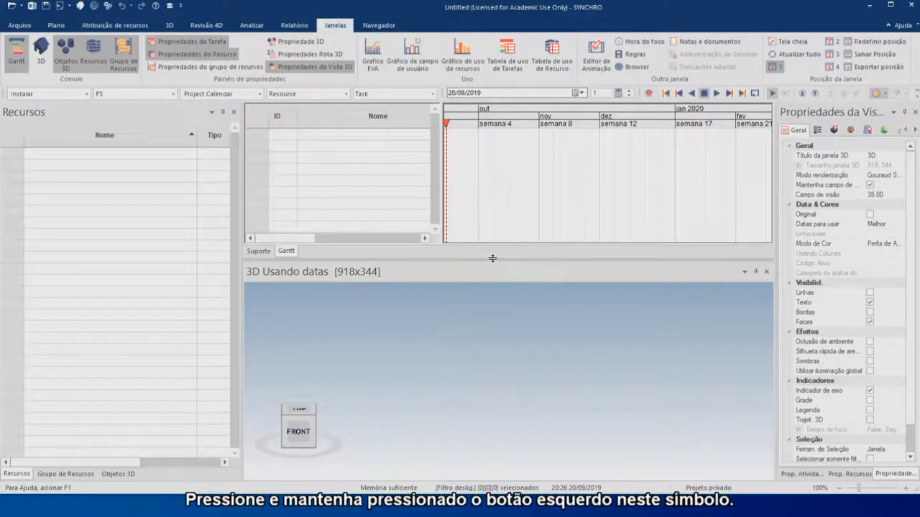
pyautogui.moveTo(492, 258); pyautogui.dragTo(480, 324)
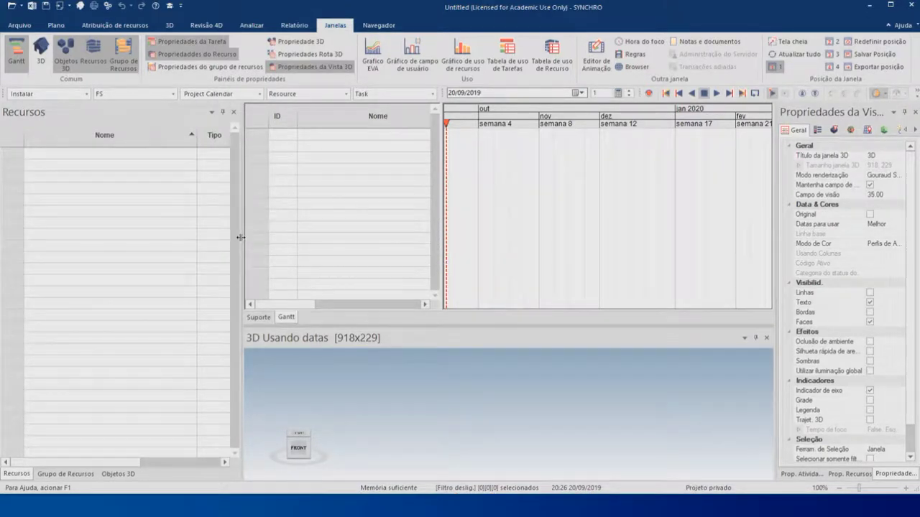
pyautogui.moveTo(241, 238); pyautogui.dragTo(143, 231)
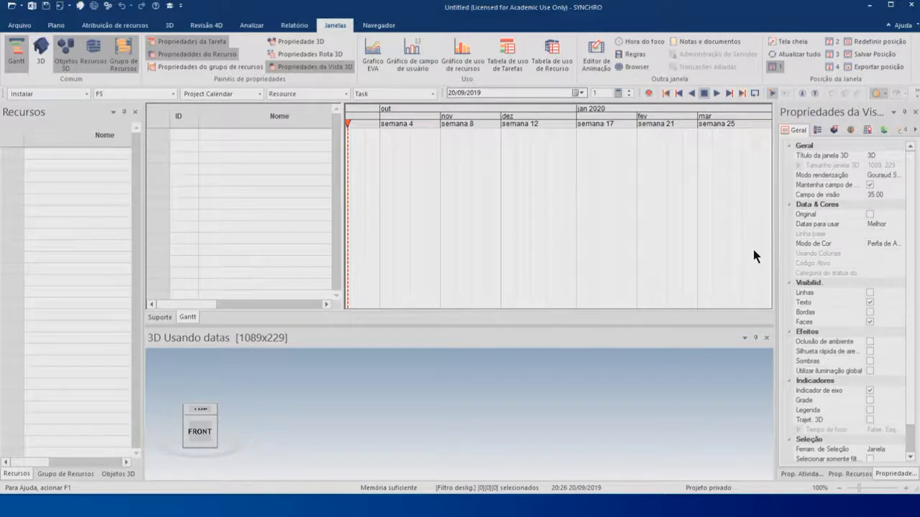
pyautogui.moveTo(776, 248); pyautogui.dragTo(707, 242)
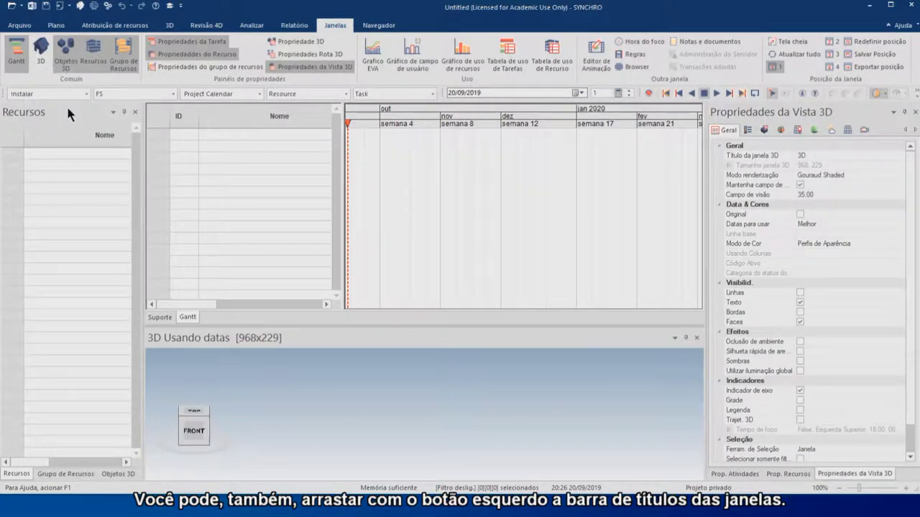
# - Undock the Recursos window group and separate Recursos, Grupo de Recursos and Objetos 3D into individual floating windows
pyautogui.moveTo(69, 110); pyautogui.dragTo(376, 65)
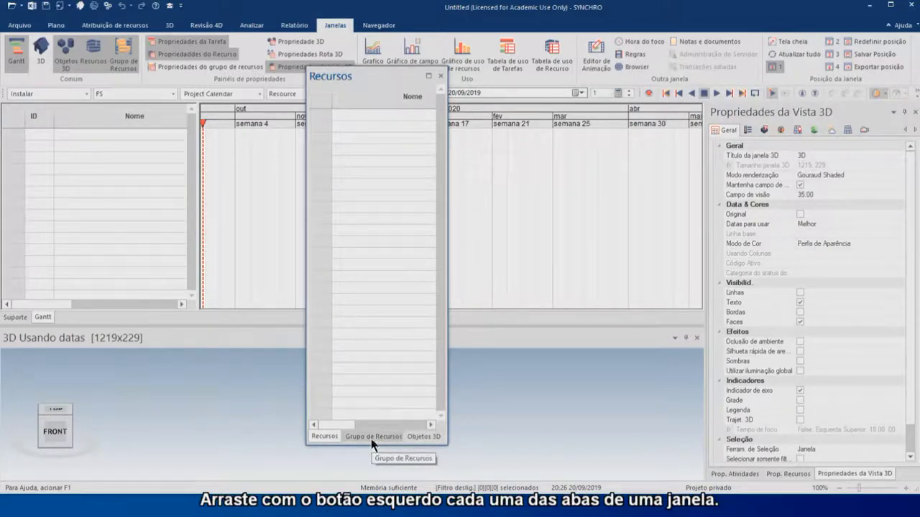
pyautogui.moveTo(327, 439); pyautogui.dragTo(320, 410)
pyautogui.moveTo(201, 239); pyautogui.dragTo(119, 116)
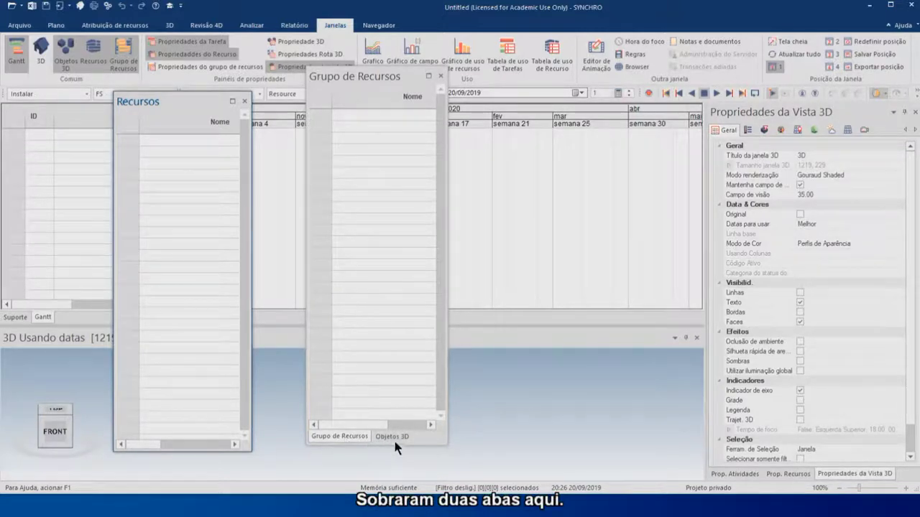
pyautogui.moveTo(391, 435); pyautogui.dragTo(492, 360)
pyautogui.moveTo(539, 269); pyautogui.dragTo(538, 116)
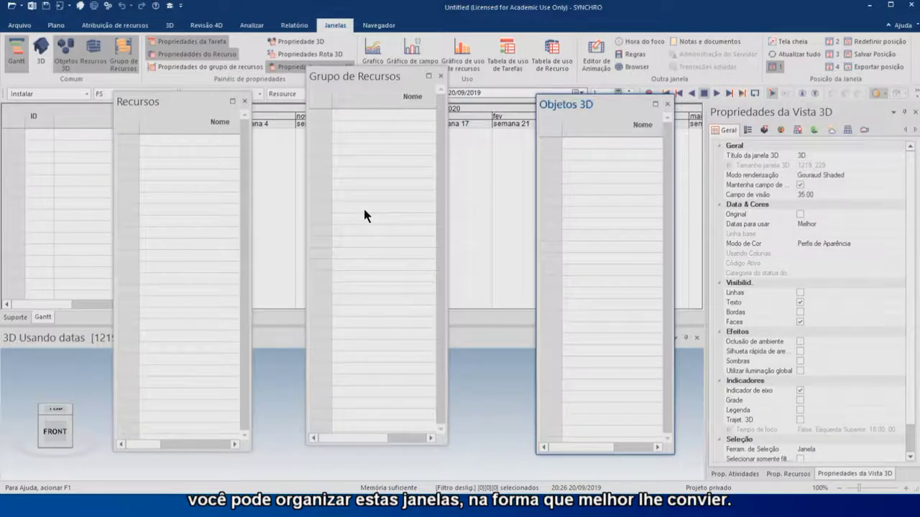
# - Dock the three floating windows beside the Gantt chart, with Recursos below Grupo de Recursos and Objetos 3D next to Grupo de Recursos
pyautogui.click(186, 103)
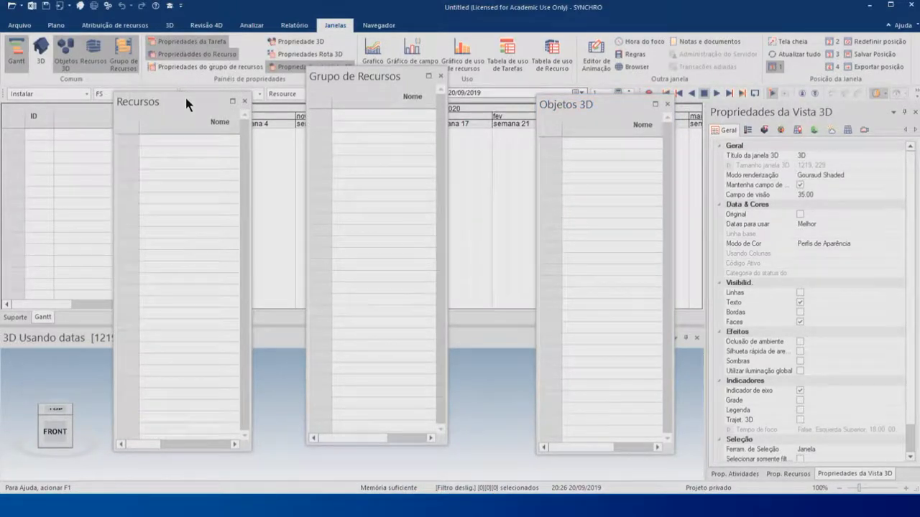
pyautogui.moveTo(185, 101); pyautogui.dragTo(374, 287)
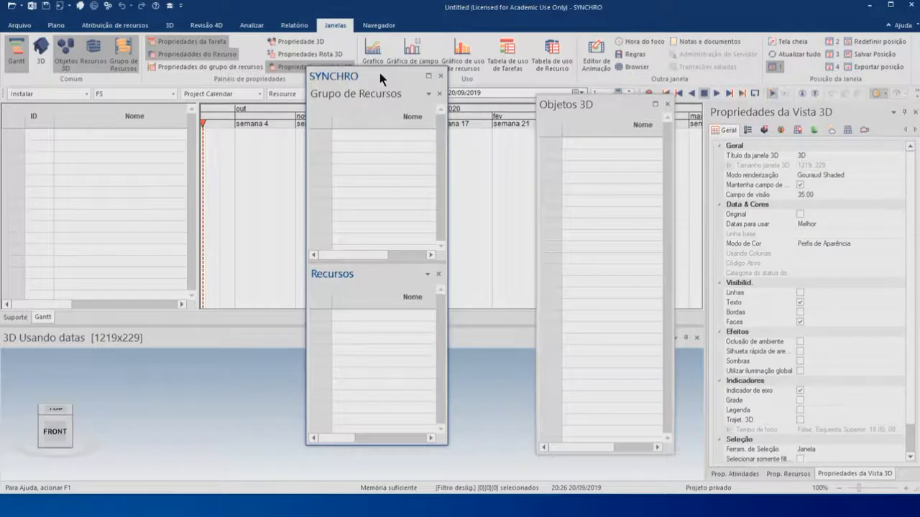
pyautogui.moveTo(379, 73); pyautogui.dragTo(328, 213)
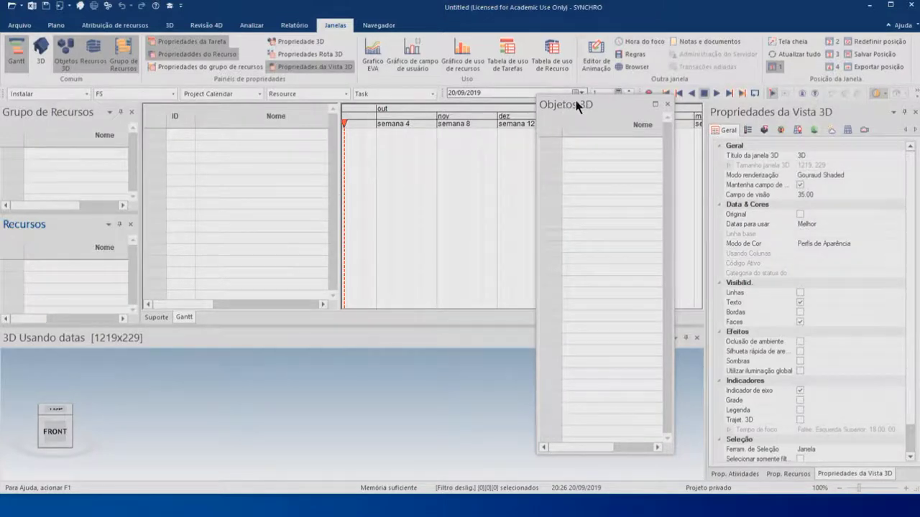
pyautogui.moveTo(604, 105); pyautogui.dragTo(92, 167)
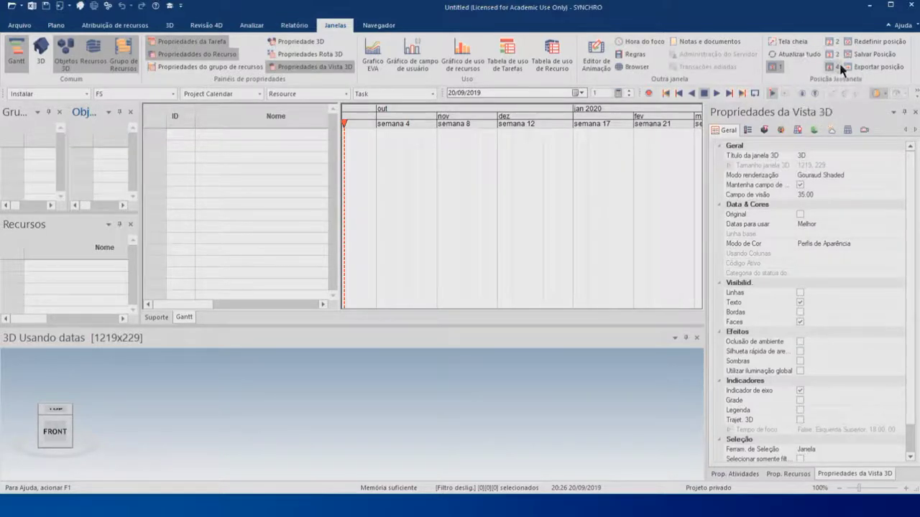
# - Reset the current window positions to the factory defaults
pyautogui.click(875, 38)
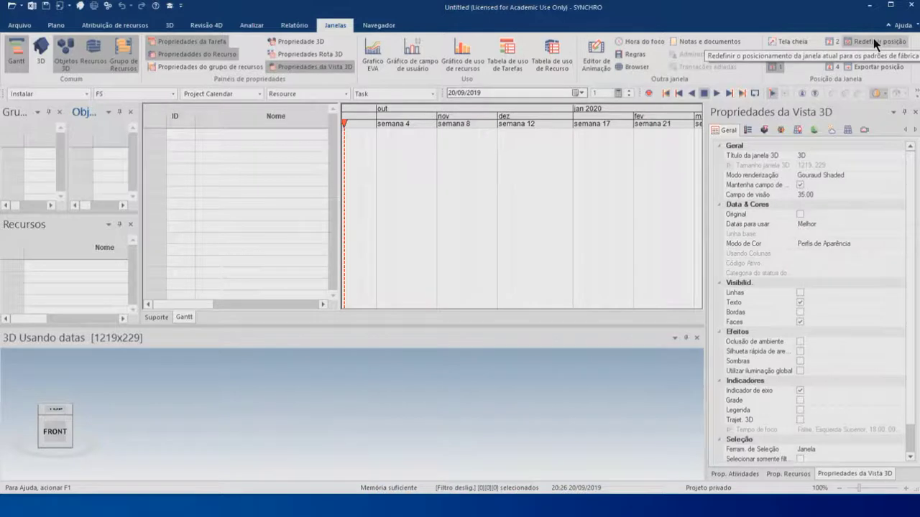
pyautogui.click(873, 41)
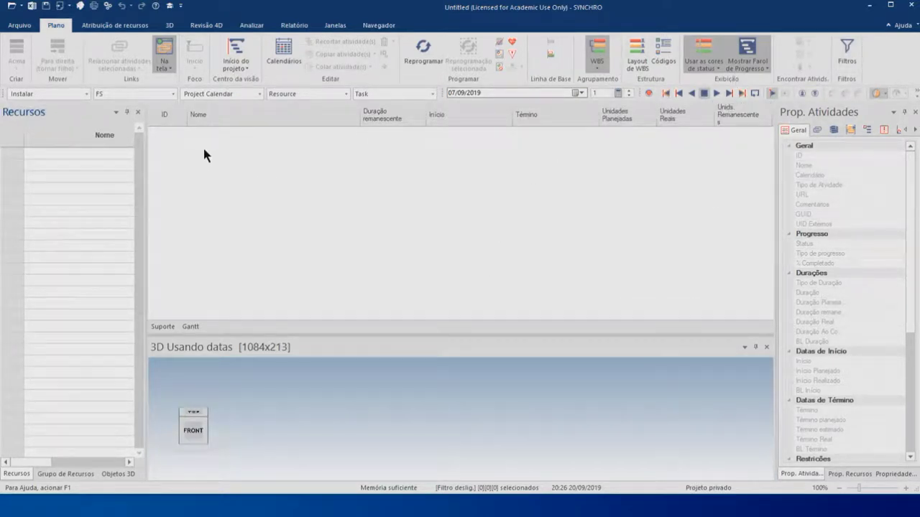
# - Open the help for the Recursos window, read through the Resources topic and its context menu commands, and close the help
pyautogui.click(116, 113)
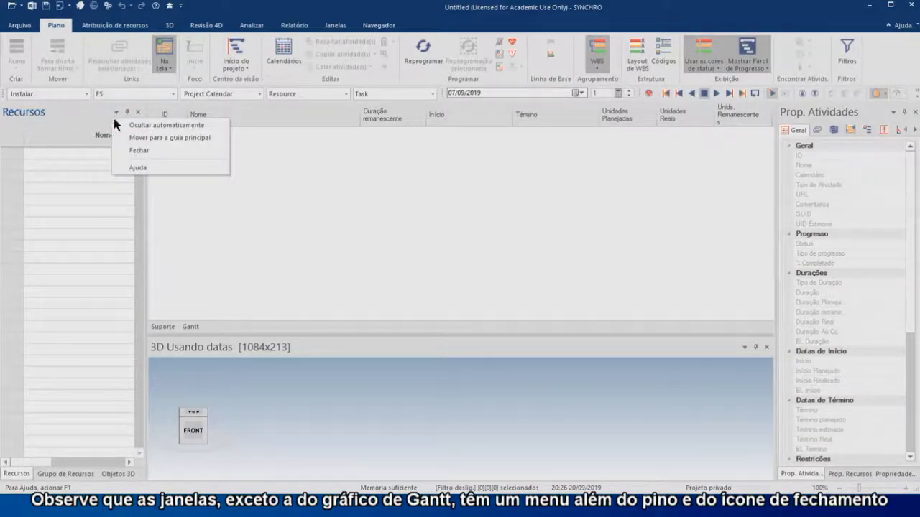
pyautogui.click(140, 167)
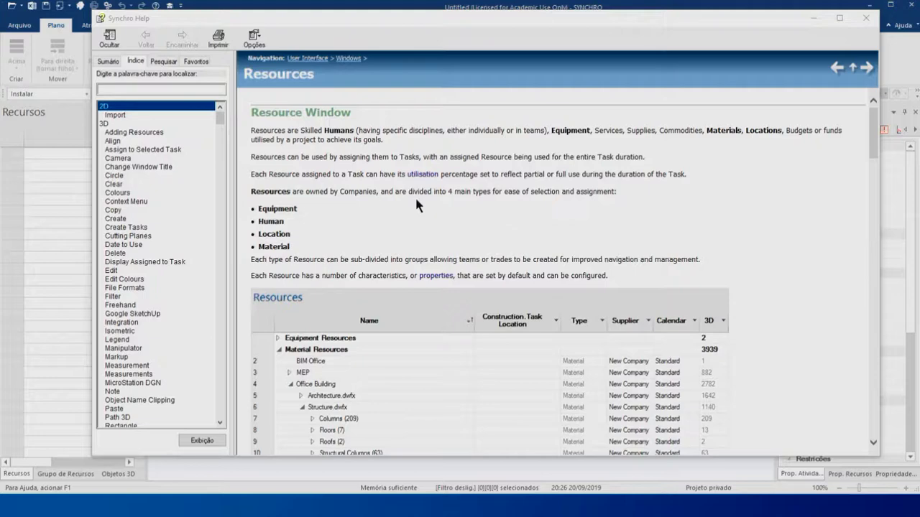
pyautogui.scroll(-3, 392, 215)
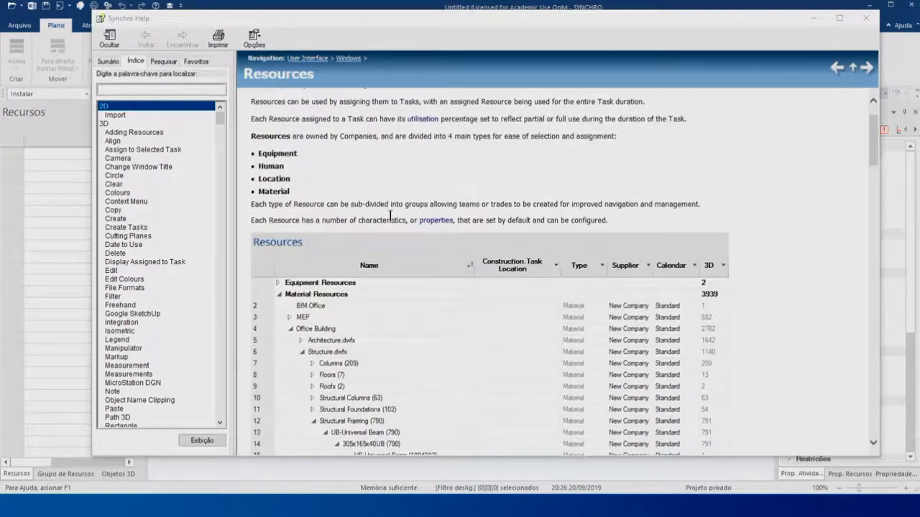
pyautogui.scroll(-1, 387, 205)
pyautogui.scroll(-3, 387, 208)
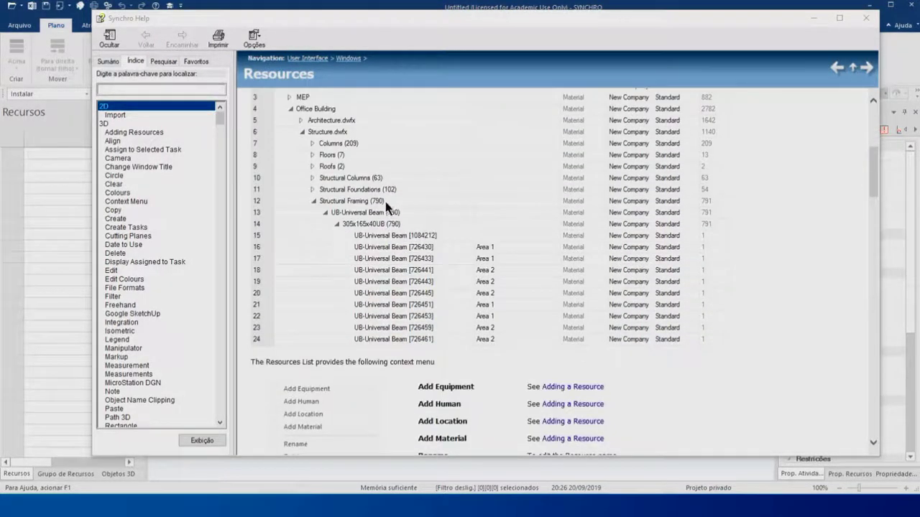
pyautogui.scroll(-2, 384, 201)
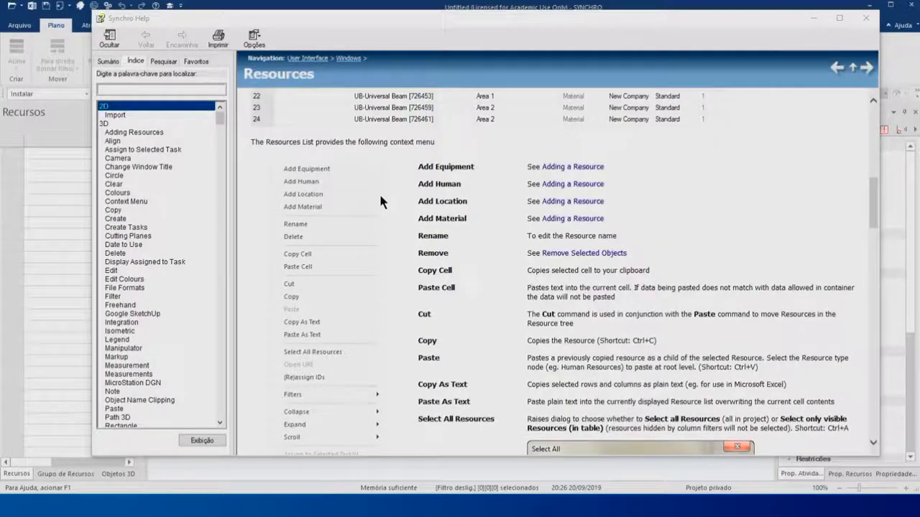
pyautogui.scroll(-3, 379, 191)
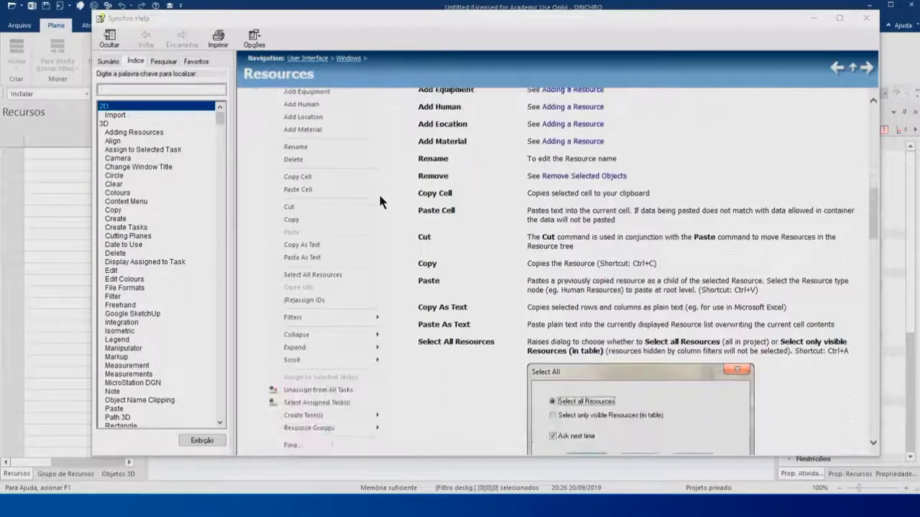
pyautogui.scroll(-1, 379, 201)
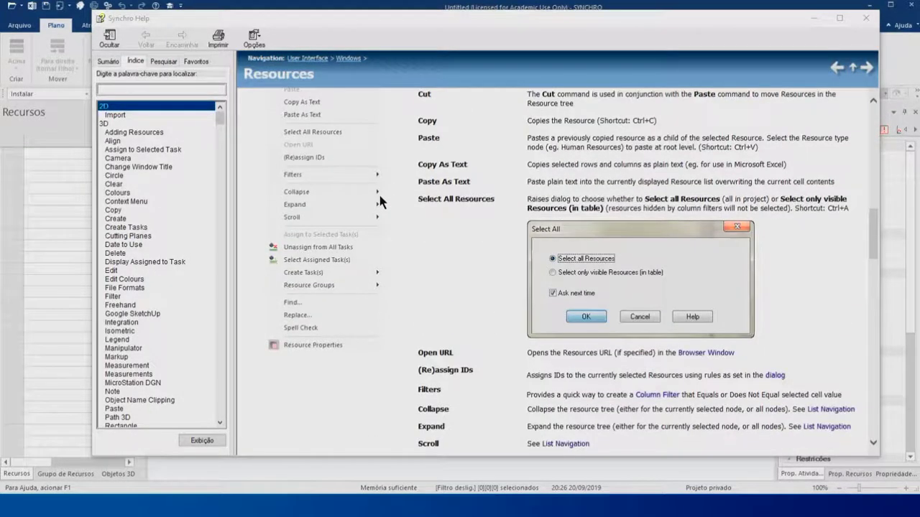
pyautogui.scroll(-1, 380, 193)
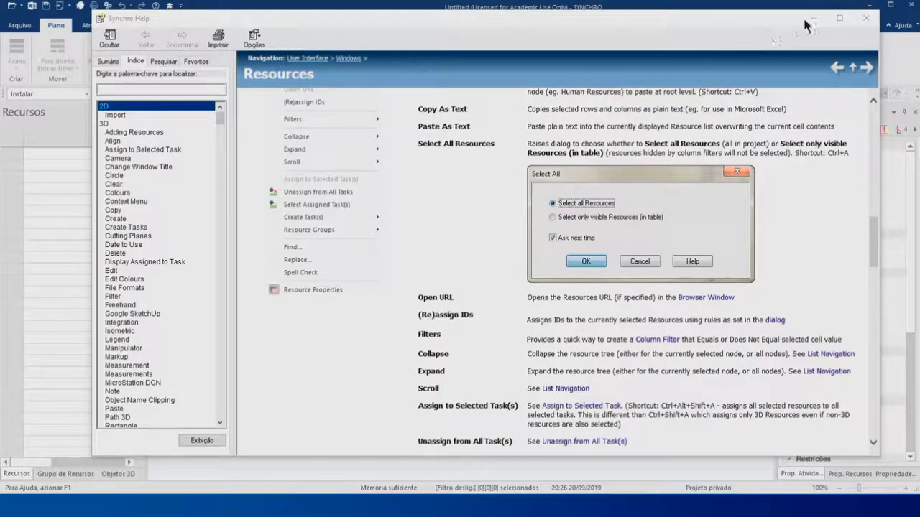
pyautogui.click(868, 22)
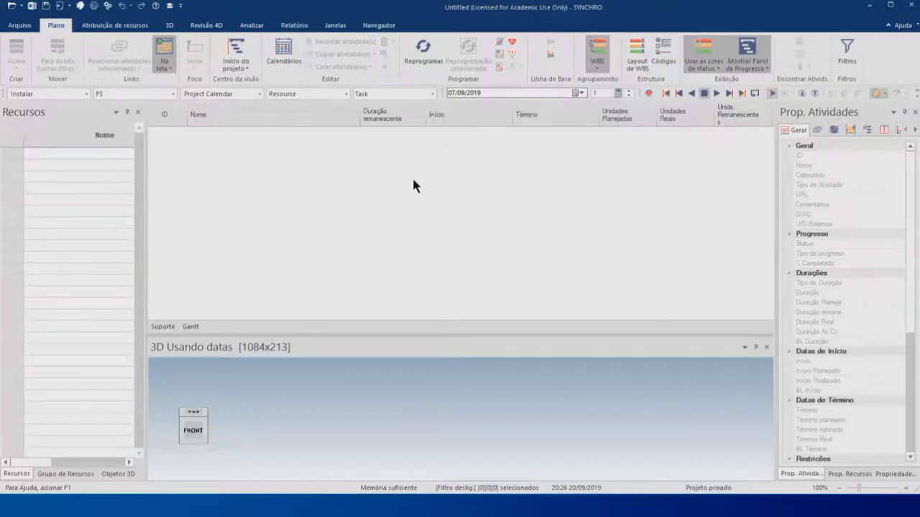
# - View the Suporte page, return to the Gantt chart, and enlarge the 3D Usando datas window to about 1084x425
pyautogui.click(190, 327)
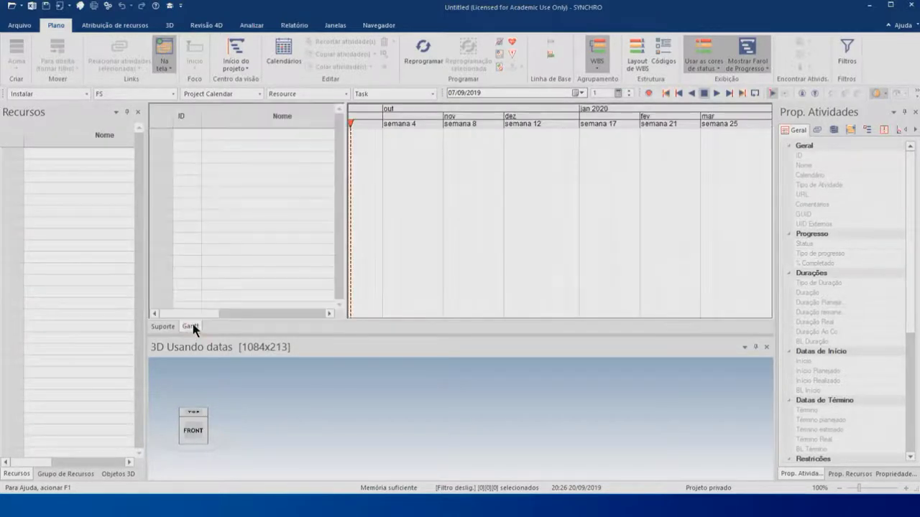
pyautogui.click(164, 326)
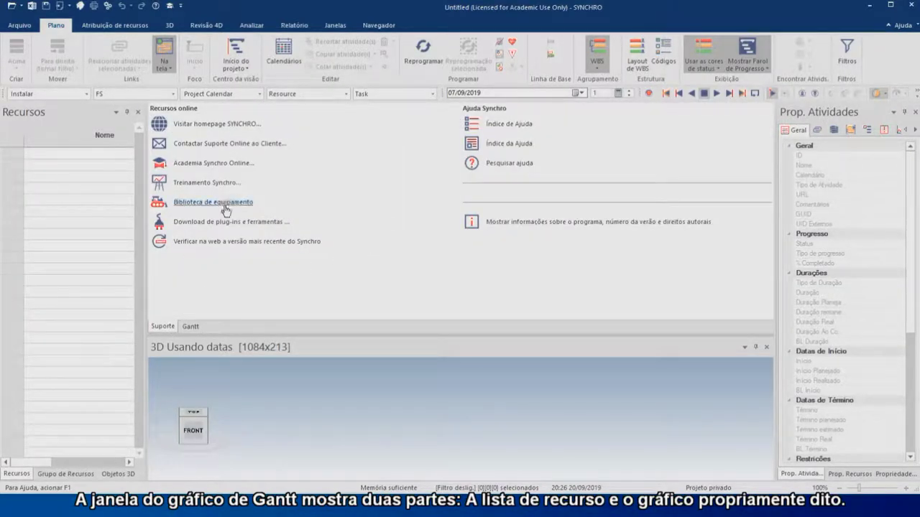
pyautogui.click(189, 327)
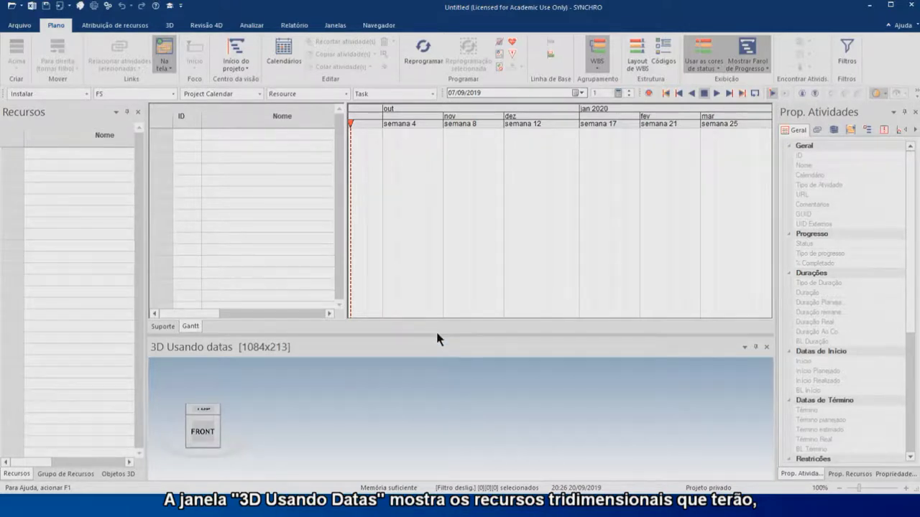
pyautogui.moveTo(437, 335); pyautogui.dragTo(436, 212)
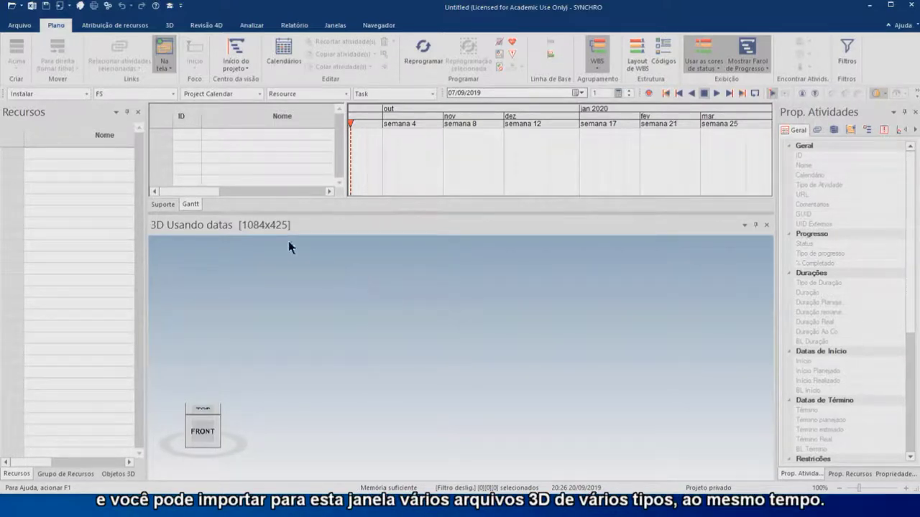
# - Start an IFC import and add ESTAÇÃO MARCOS FREIRE.IFC from the Documents folder to its file list
pyautogui.click(22, 29)
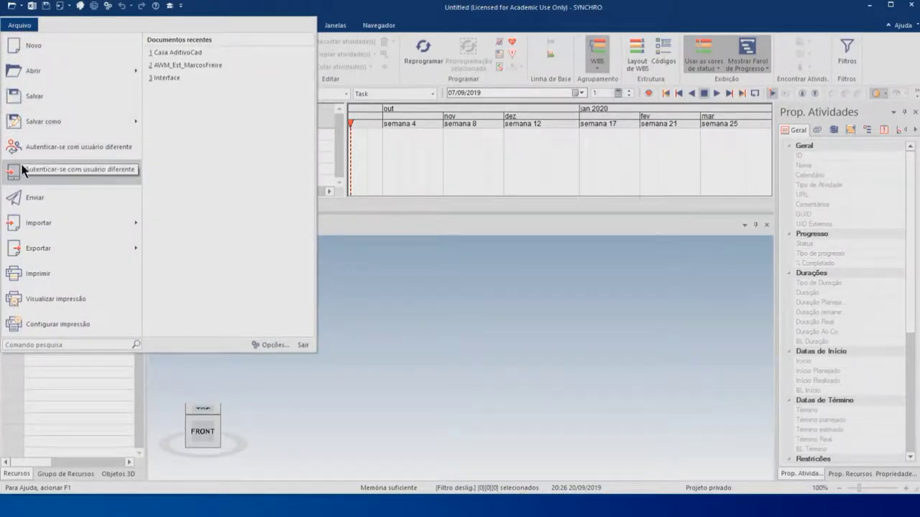
pyautogui.moveTo(31, 228)
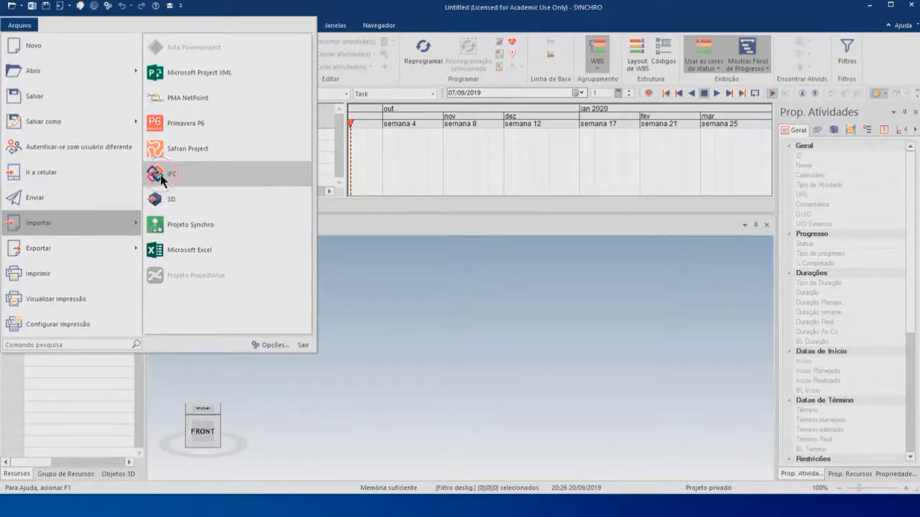
pyautogui.click(160, 177)
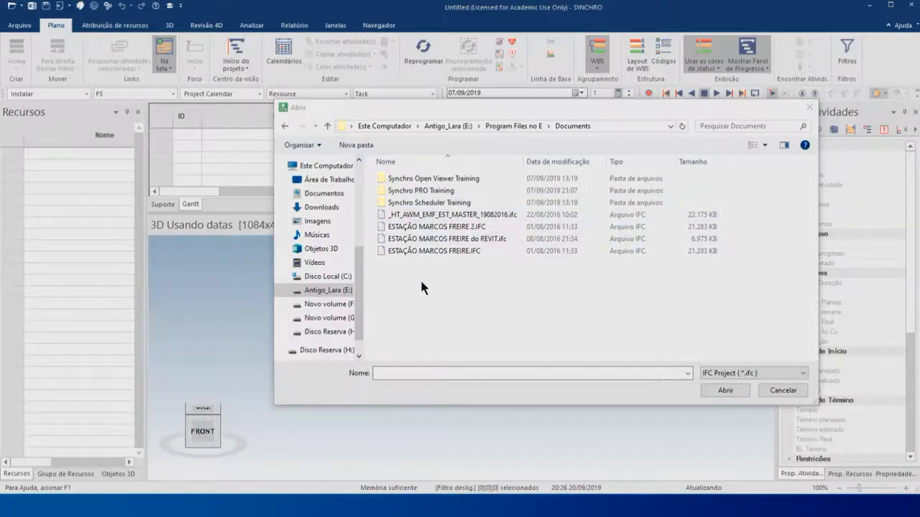
pyautogui.doubleClick(427, 251)
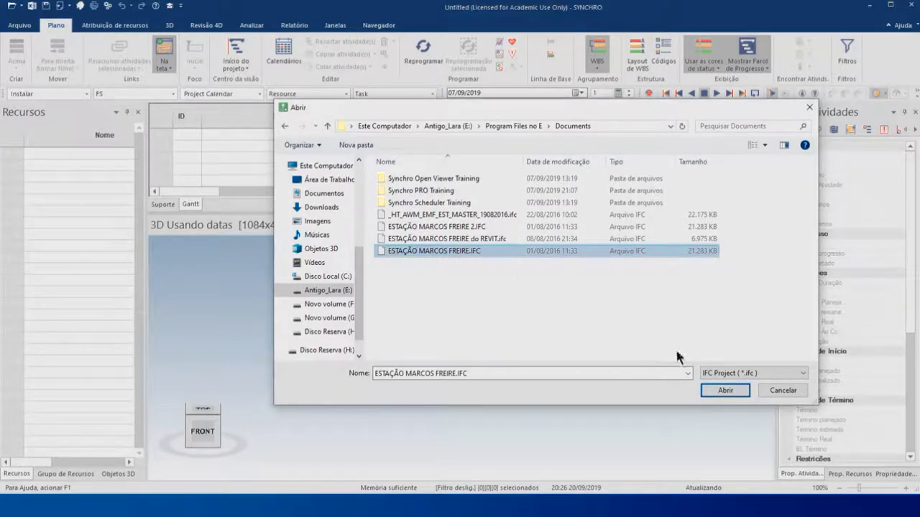
pyautogui.click(733, 390)
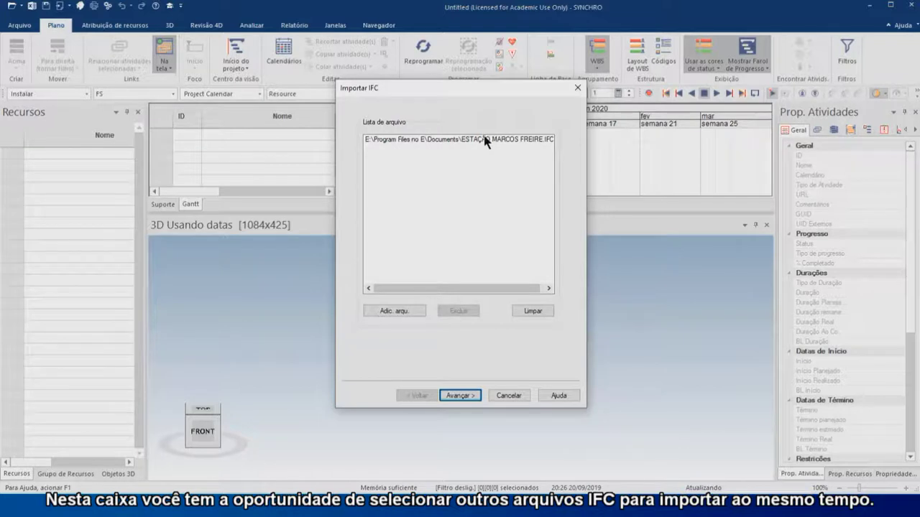
pyautogui.click(387, 314)
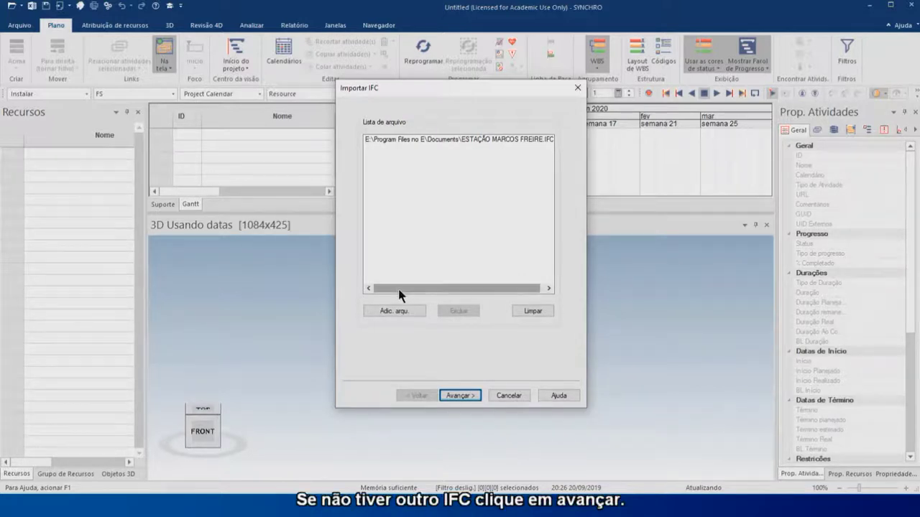
# - Import the listed IFC file with the default options, appending its data to the end of the current project, and close the wizard
pyautogui.click(465, 397)
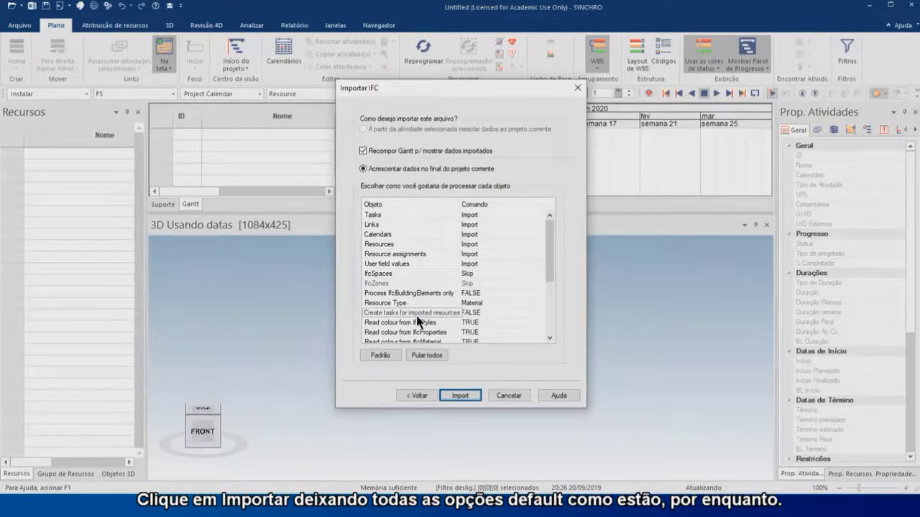
pyautogui.click(460, 395)
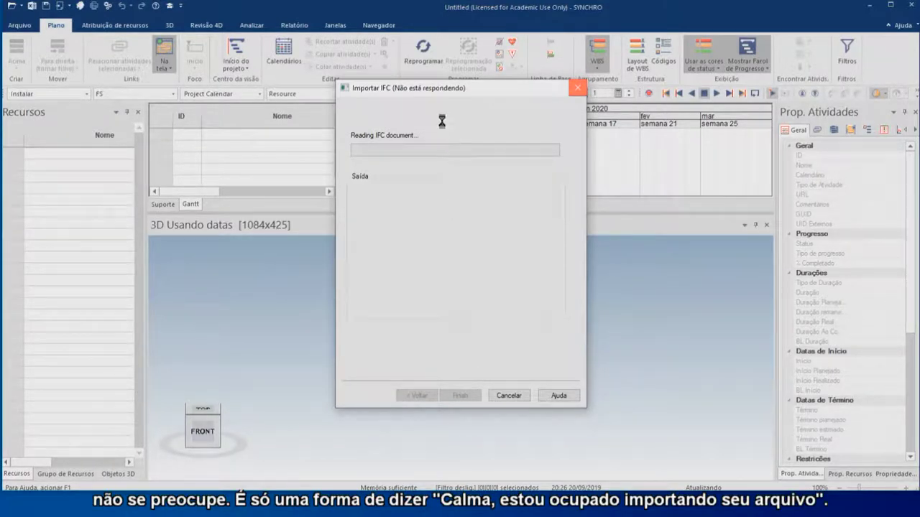
pyautogui.click(427, 98)
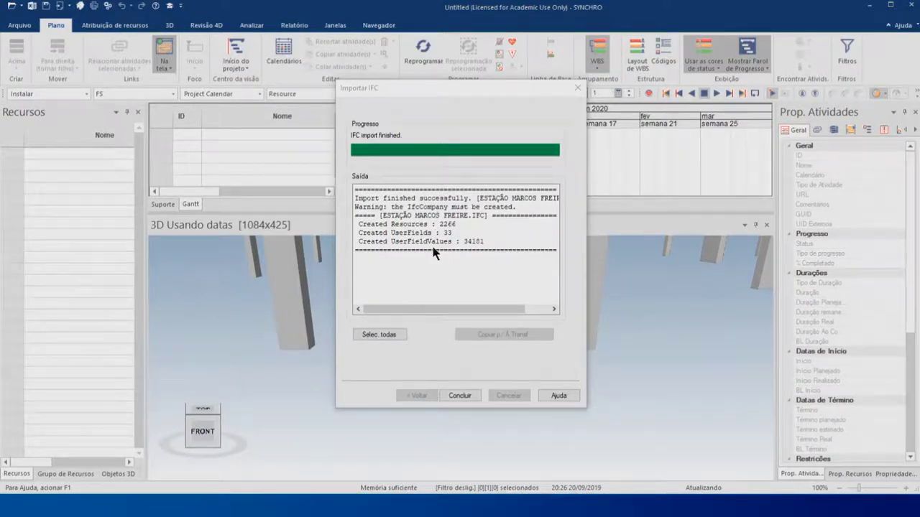
pyautogui.click(462, 395)
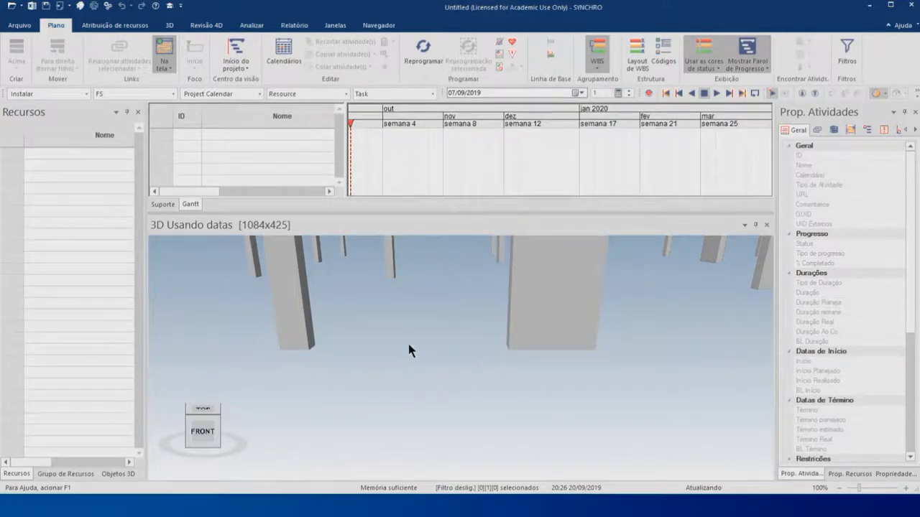
# - Examine the imported building in the 3D view from the front-right corner, both up close and from farther away
pyautogui.moveTo(388, 387); pyautogui.dragTo(304, 389)
pyautogui.moveTo(296, 384); pyautogui.dragTo(363, 384, button='middle')
pyautogui.scroll(4, 386, 400)
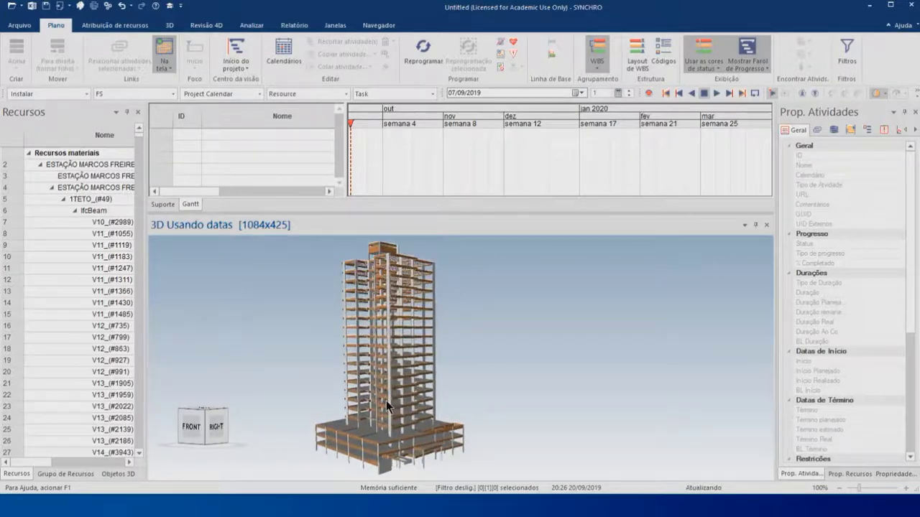
pyautogui.scroll(2, 386, 400)
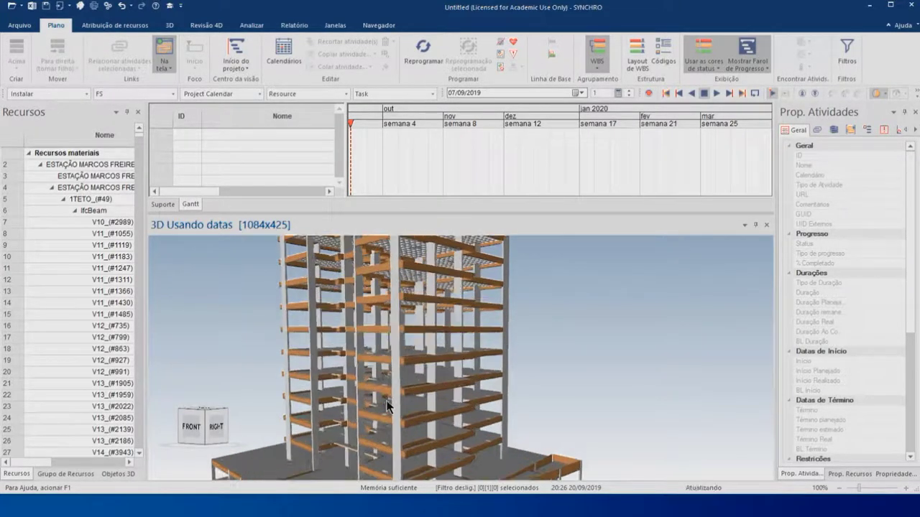
pyautogui.moveTo(386, 400); pyautogui.dragTo(388, 368, button='middle')
pyautogui.scroll(4, 407, 366)
pyautogui.moveTo(480, 359); pyautogui.dragTo(459, 365, button='middle')
pyautogui.scroll(-6, 457, 363)
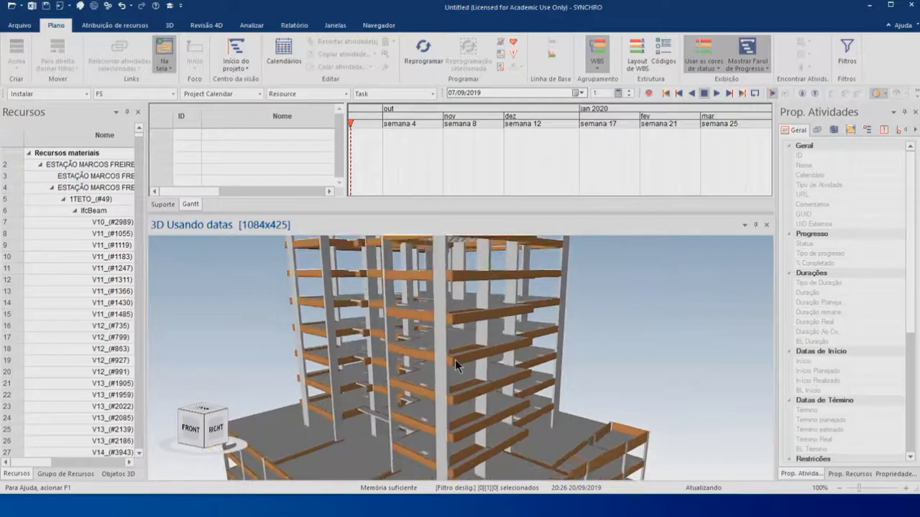
pyautogui.scroll(-1, 454, 359)
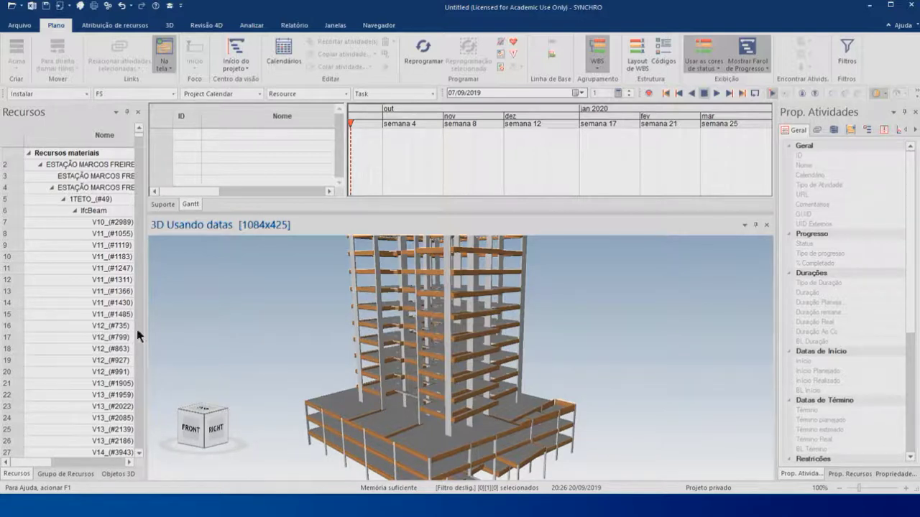
# - Widen the Recursos window to show the full resource names and the Tipo column, and look through the resource tree
pyautogui.moveTo(145, 309); pyautogui.dragTo(266, 309)
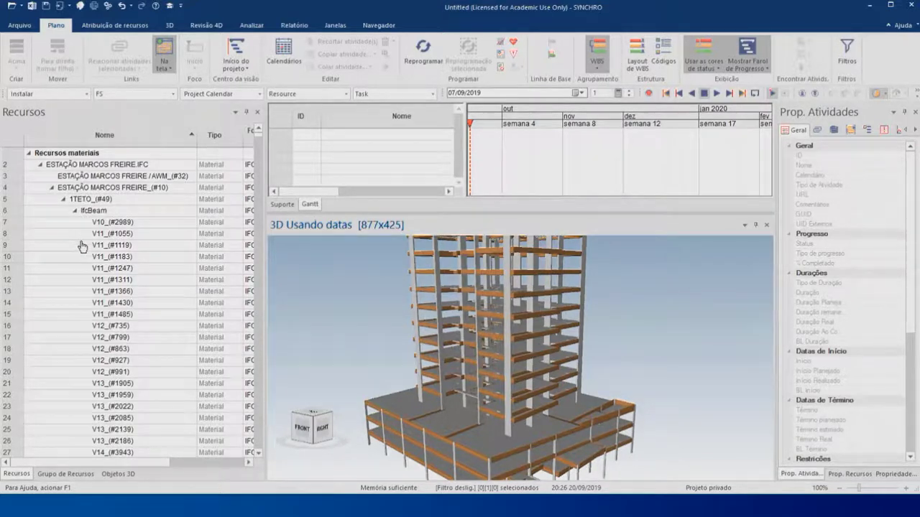
pyautogui.scroll(-2, 101, 264)
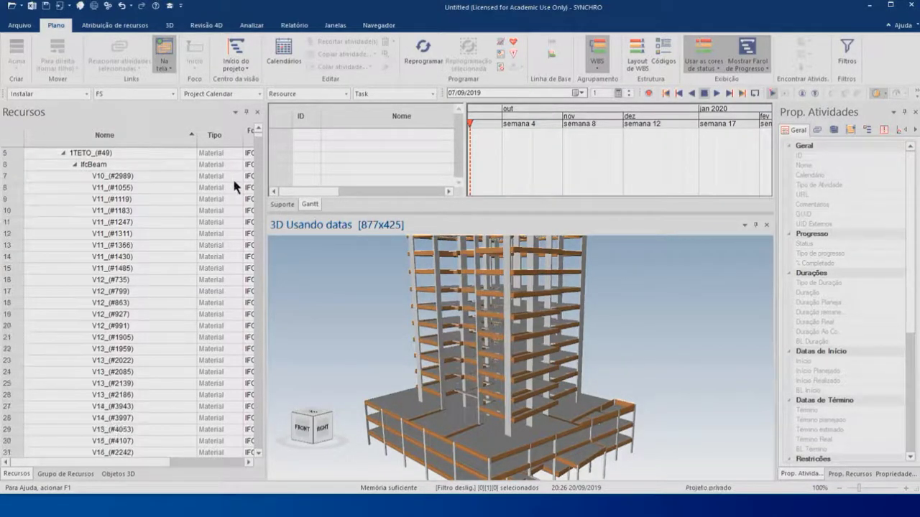
pyautogui.scroll(2, 98, 216)
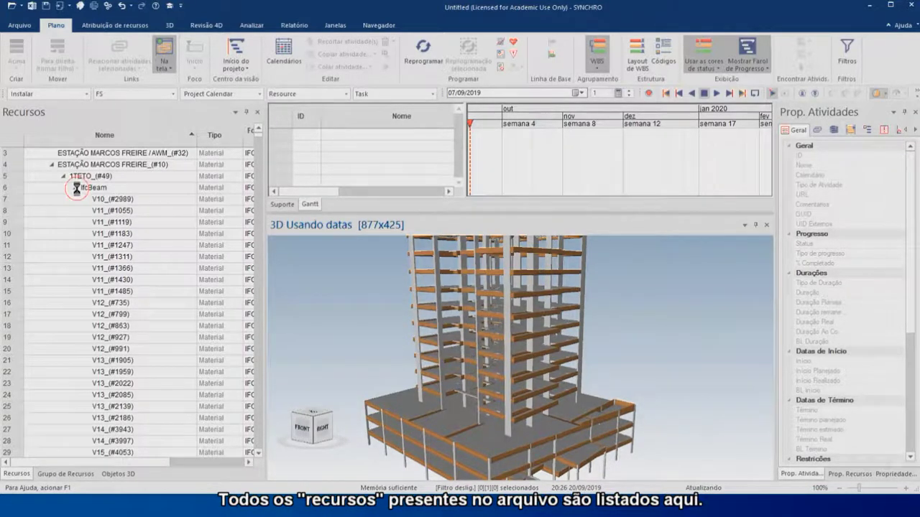
# - Collapse the IfcBeam, IfcColumn and IfcSlab groups under 1TETO in the resource tree
pyautogui.click(75, 188)
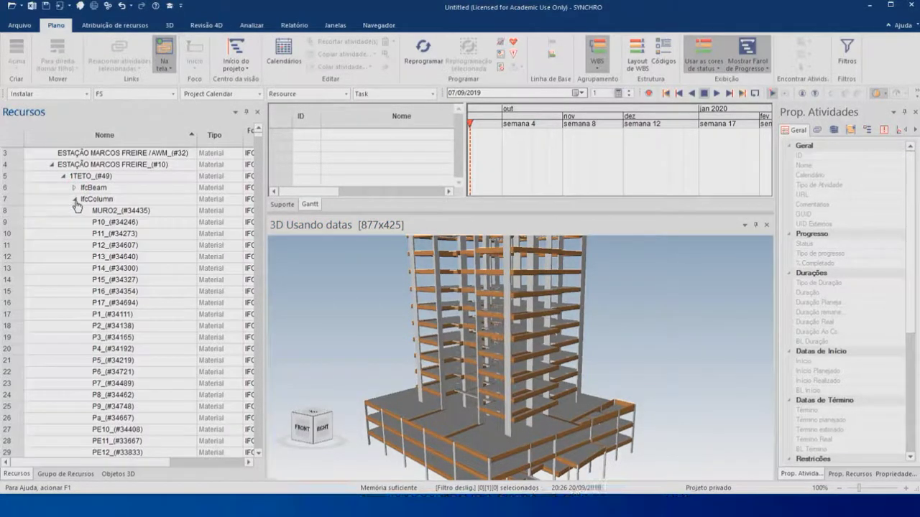
pyautogui.click(75, 199)
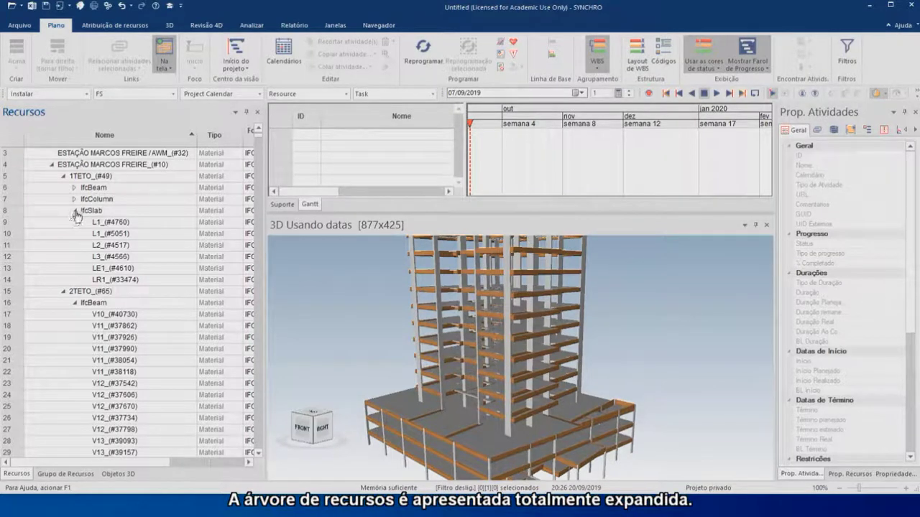
pyautogui.click(75, 211)
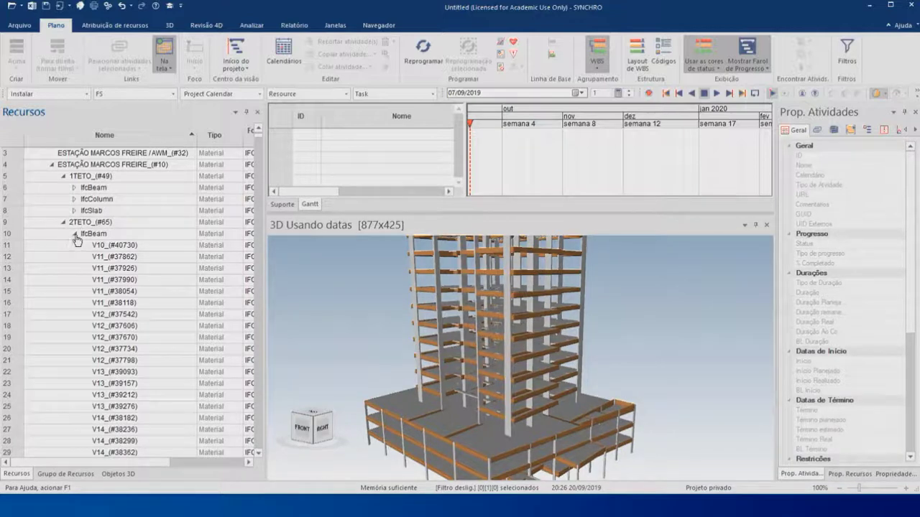
# - Collapse the IfcBeam, IfcColumn and IfcRamp groups under 2TETO in the resource tree
pyautogui.click(75, 234)
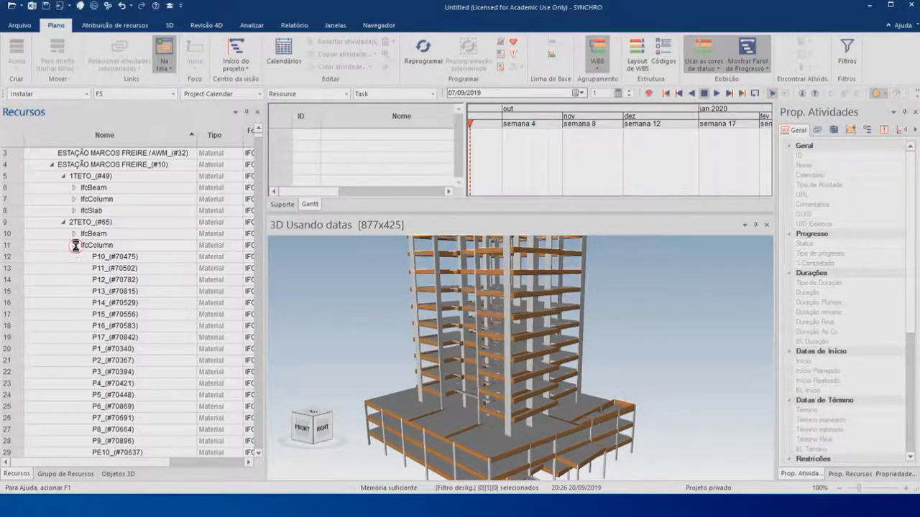
pyautogui.click(74, 245)
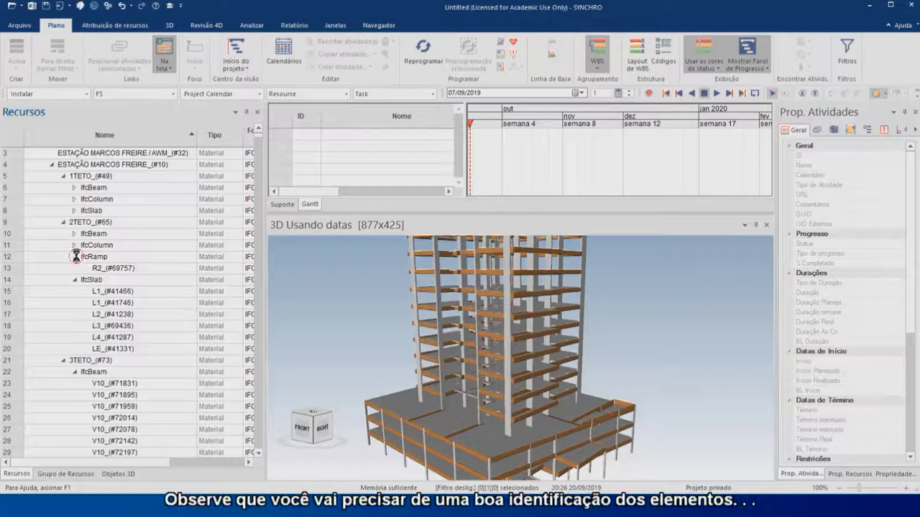
pyautogui.click(75, 256)
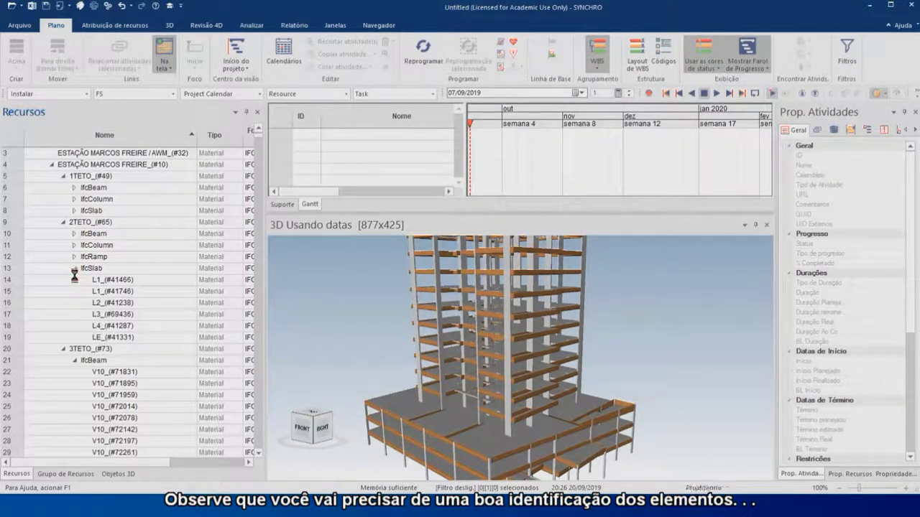